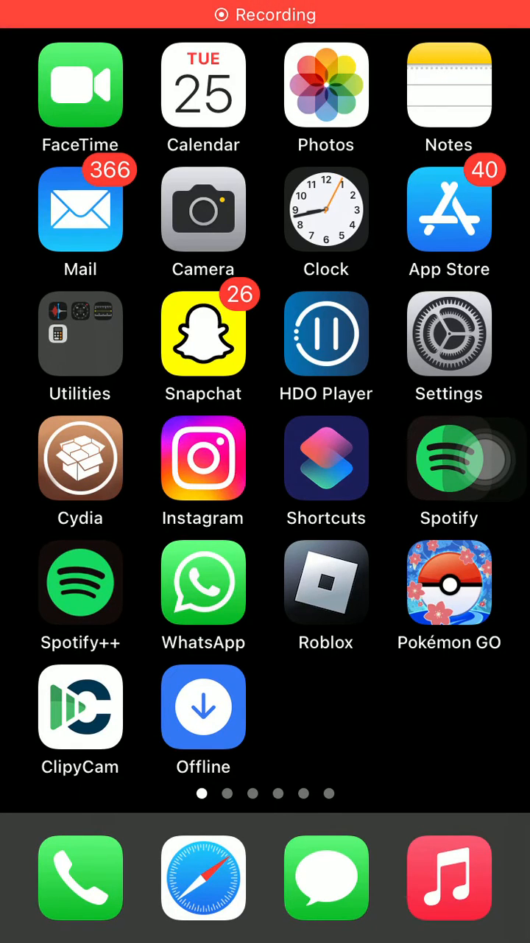
- Launch Instagram, then bring up the app switcher via AssistiveTouch's double Home
click(203, 458)
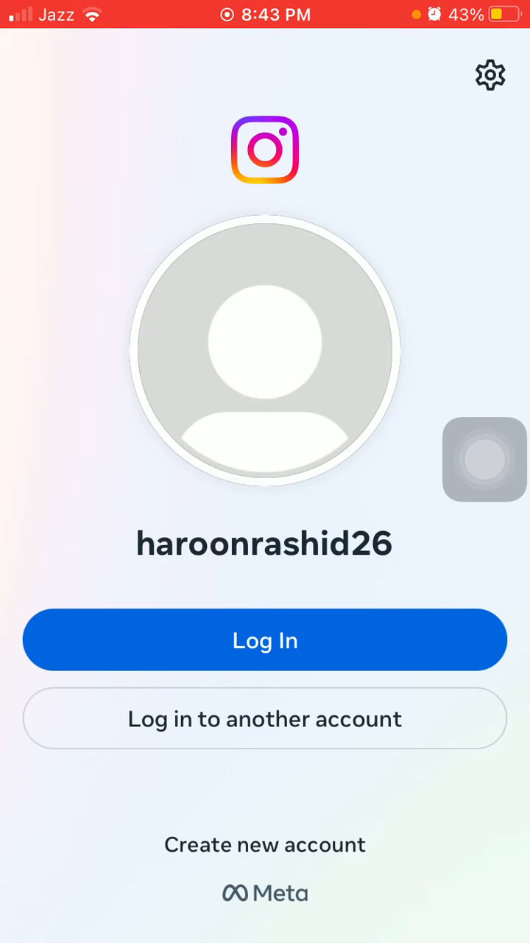
click(485, 459)
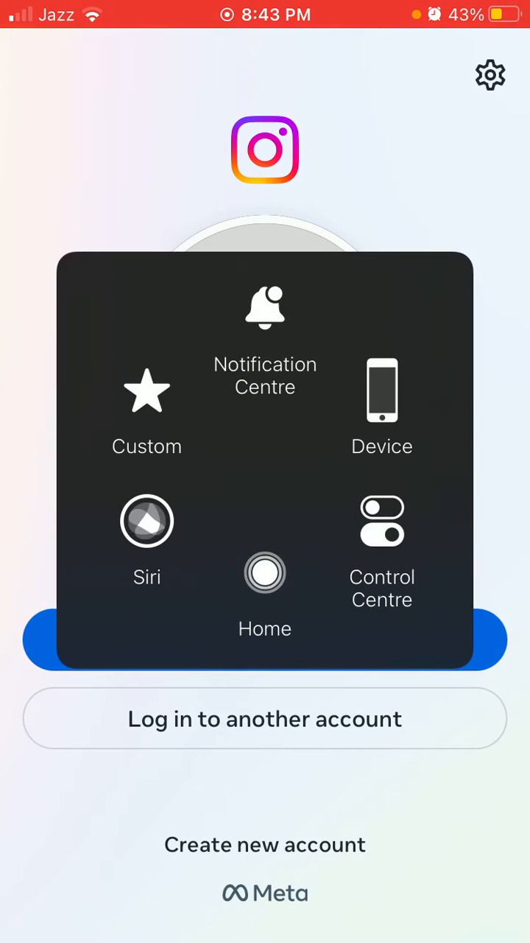
double_click(265, 573)
- Force-close the Instagram card, switch to Chrome and follow the Instagram search result
drag(413, 516, 413, 110)
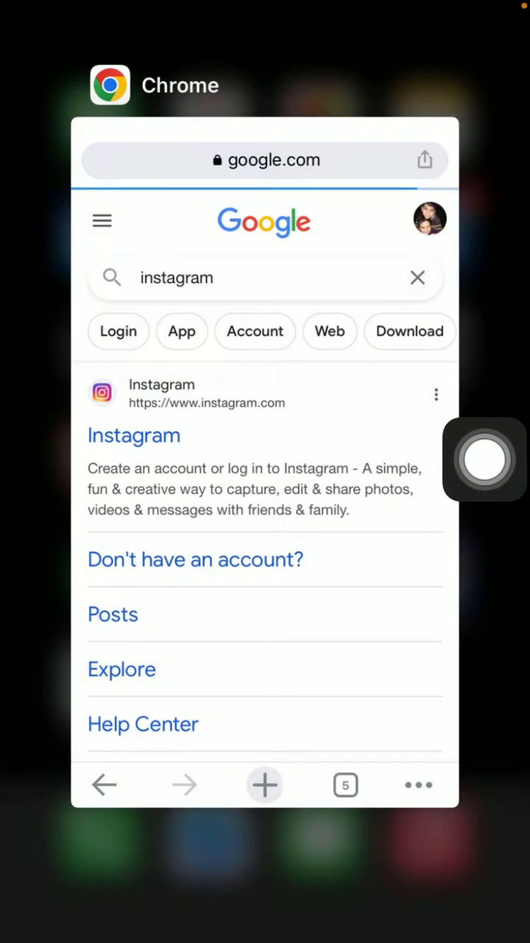
click(265, 471)
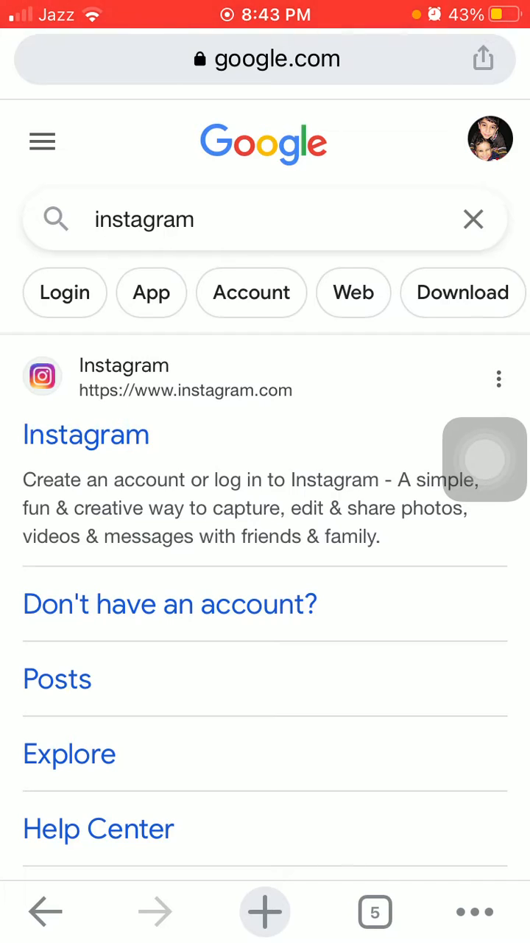
click(86, 435)
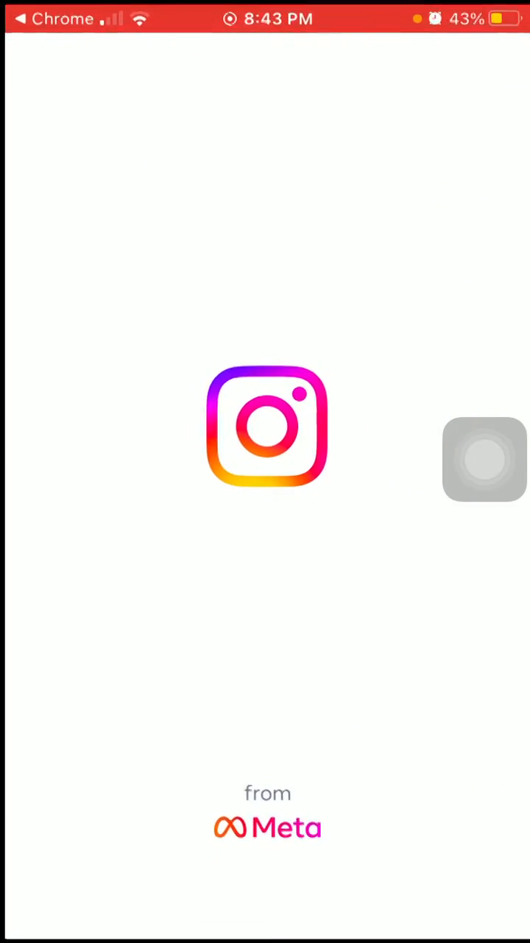
- Continue into Instagram and log in with the saved account to reach the home feed
drag(485, 458, 484, 361)
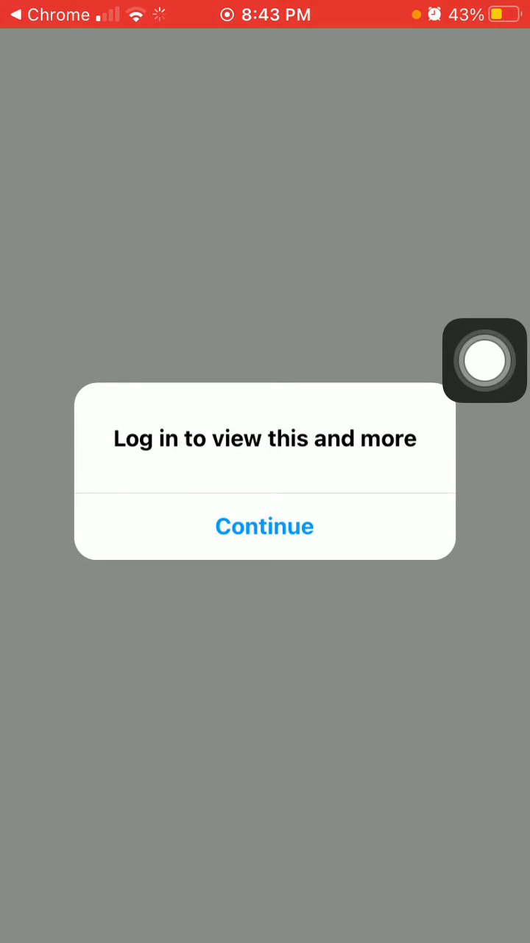
click(264, 526)
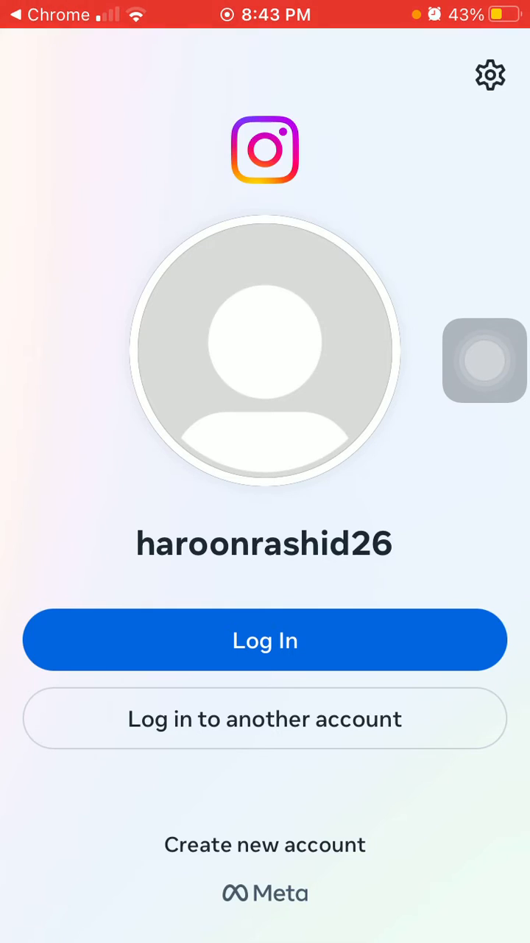
click(265, 640)
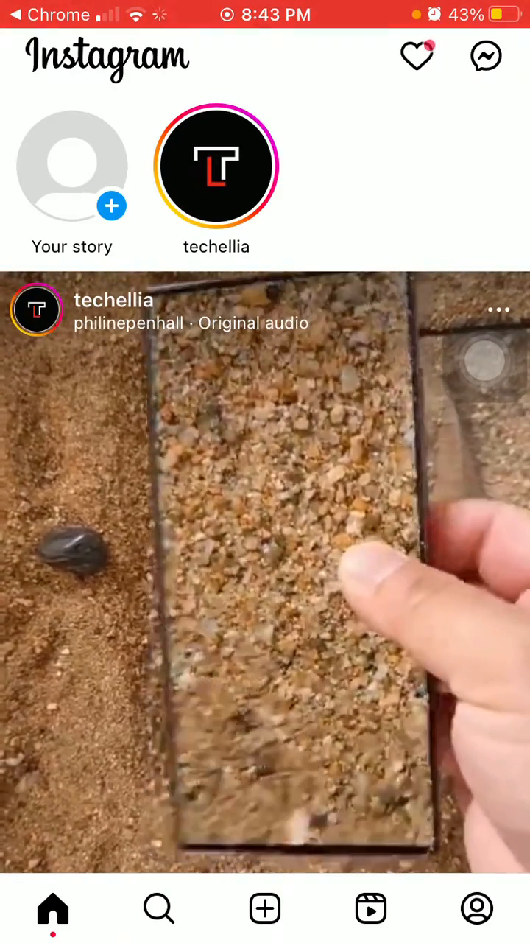
- Go to the profile, its Settings menu, and into the Meta Accounts Centre
click(477, 908)
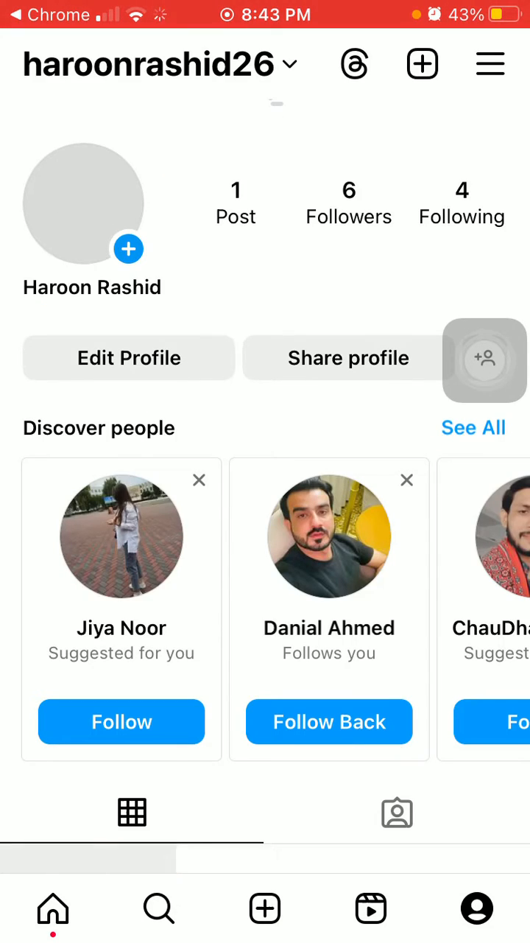
click(490, 64)
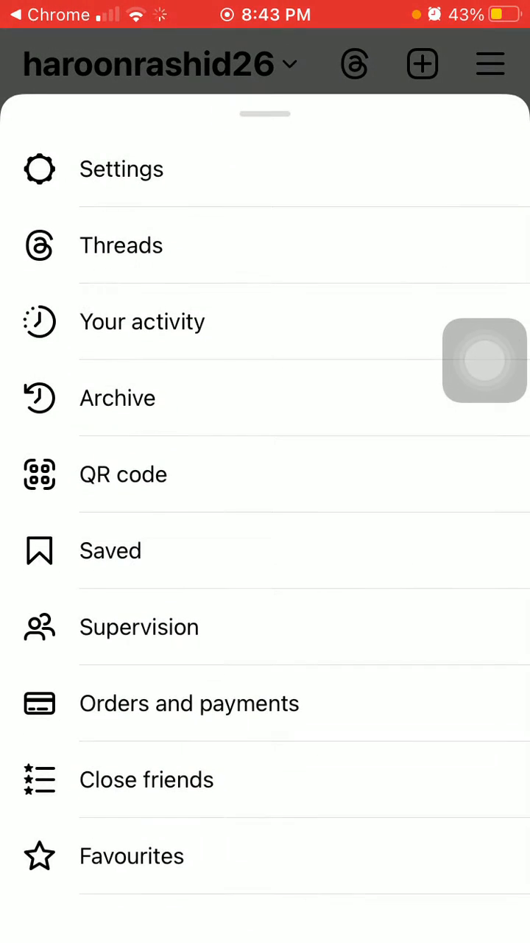
click(121, 169)
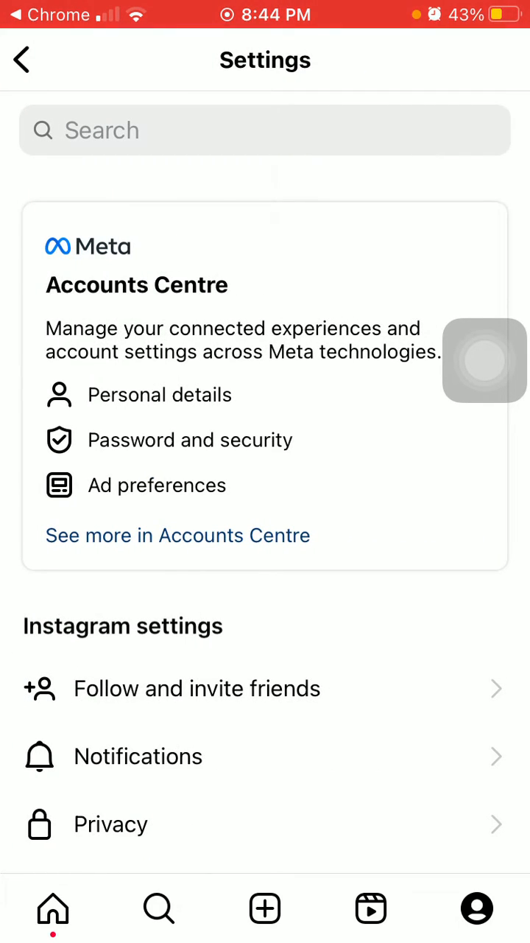
click(266, 265)
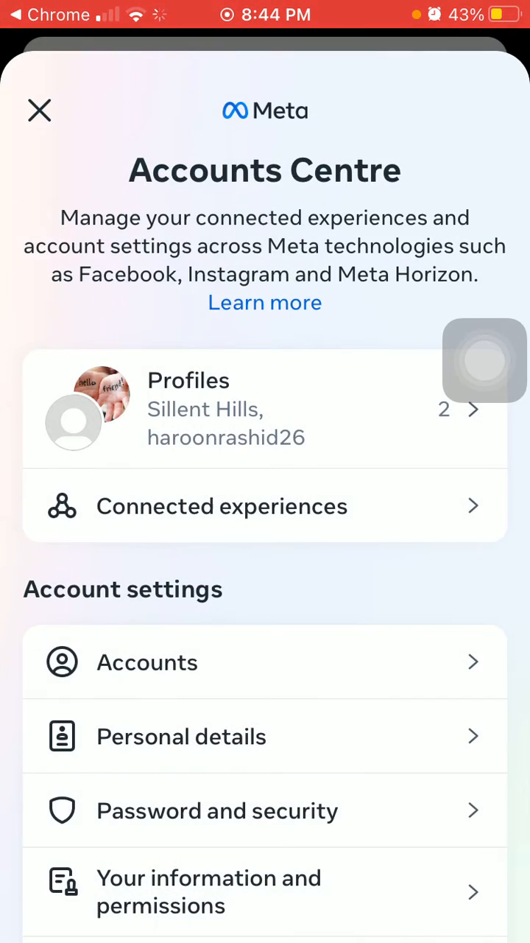
scroll(265, 516, down, 3)
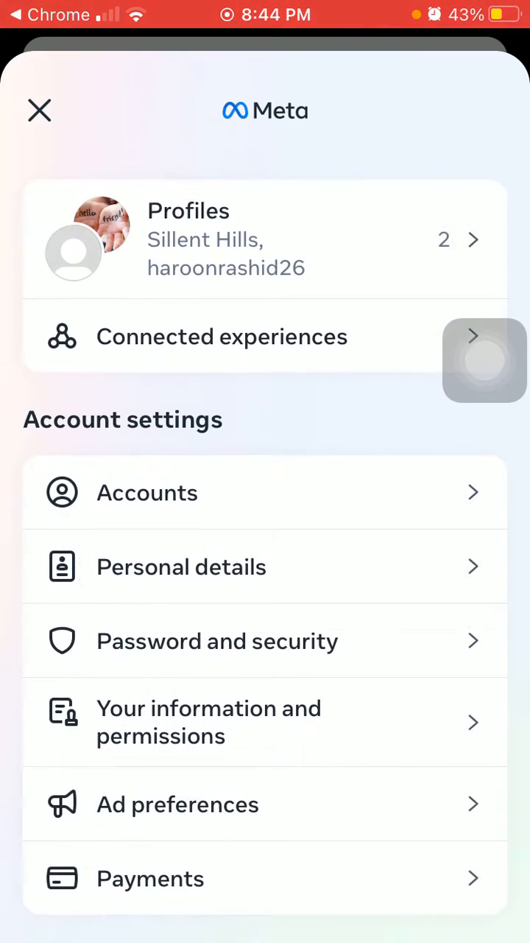
- Under Password and security, start Change password for the Instagram account
click(221, 648)
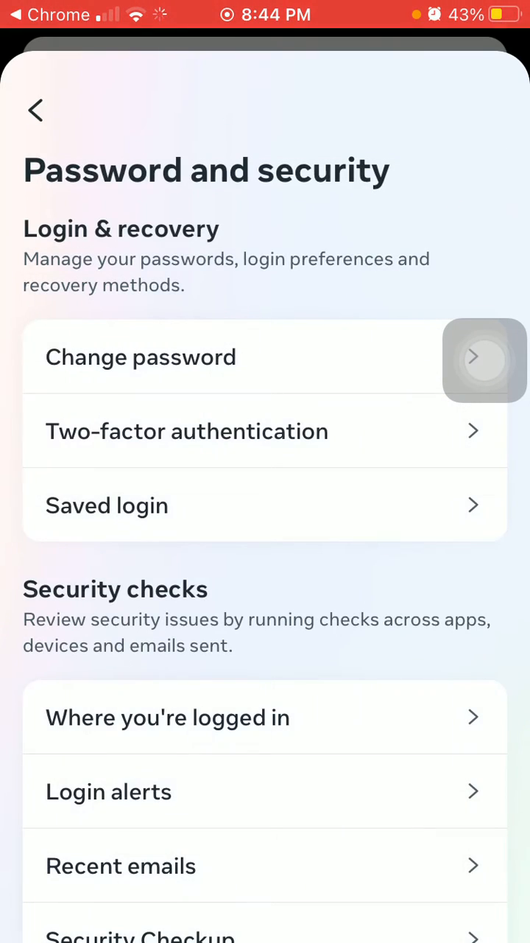
click(266, 356)
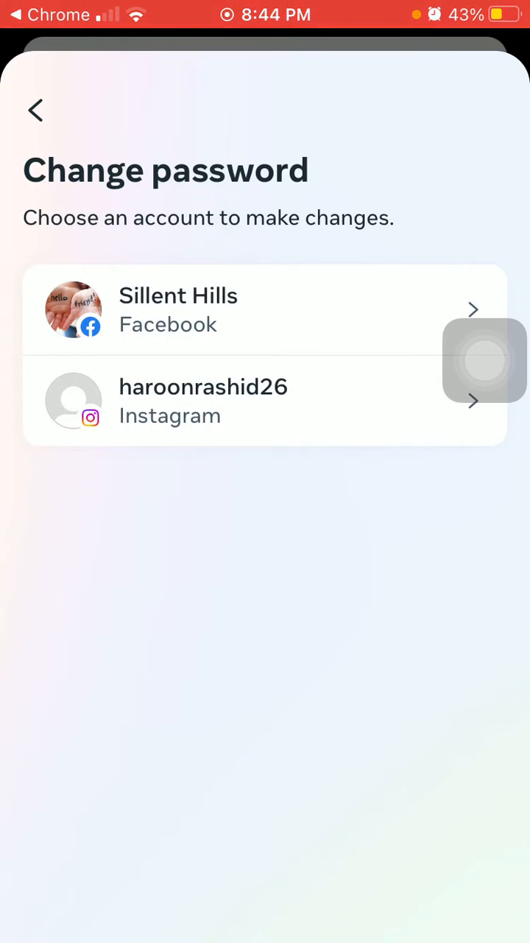
click(221, 401)
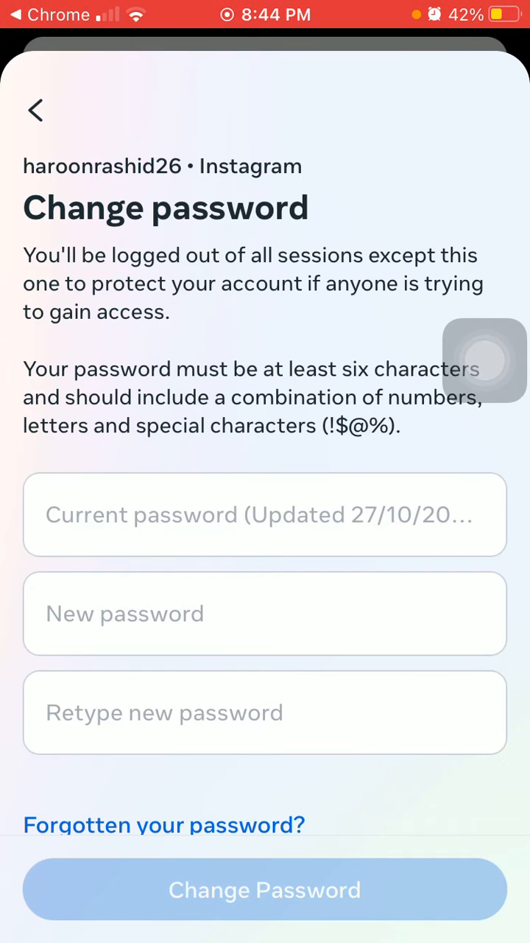
- Cancel the Touch ID prompt on the Current password field and back out to Accounts Centre unsaved
click(264, 514)
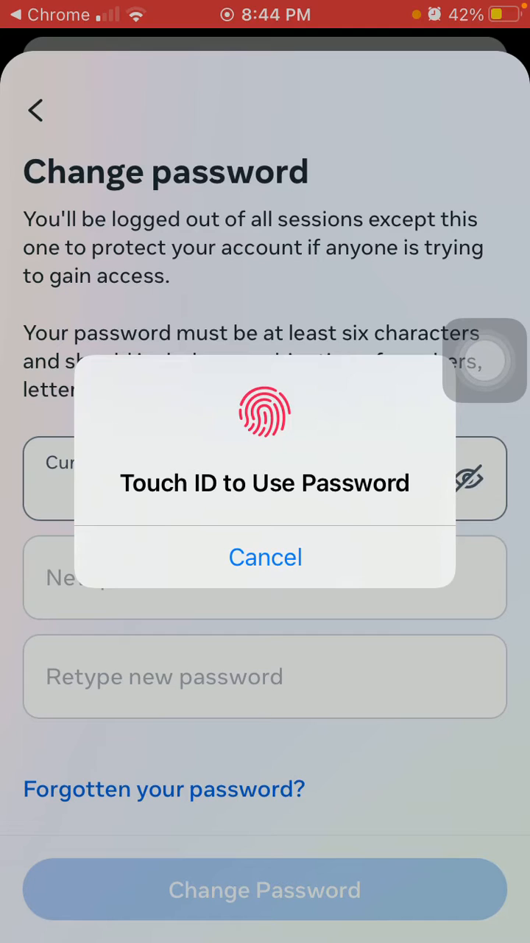
click(265, 557)
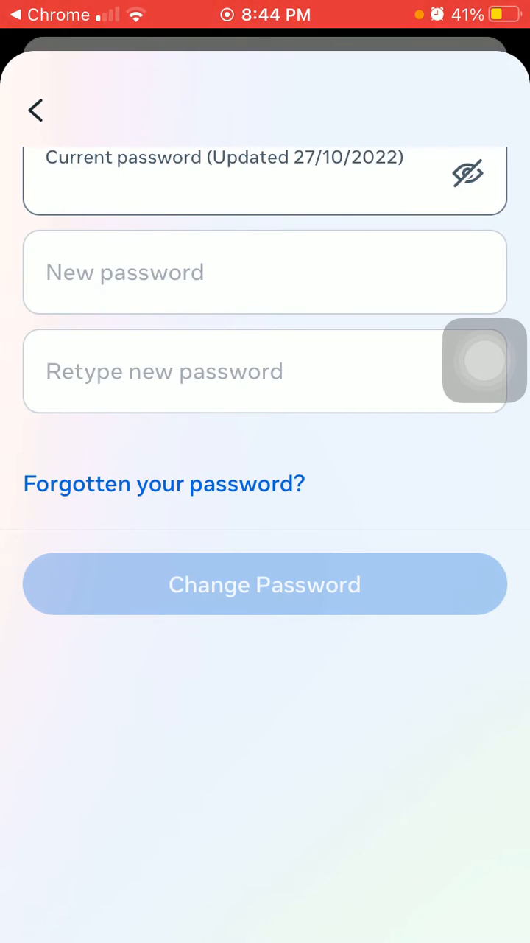
click(36, 109)
click(35, 109)
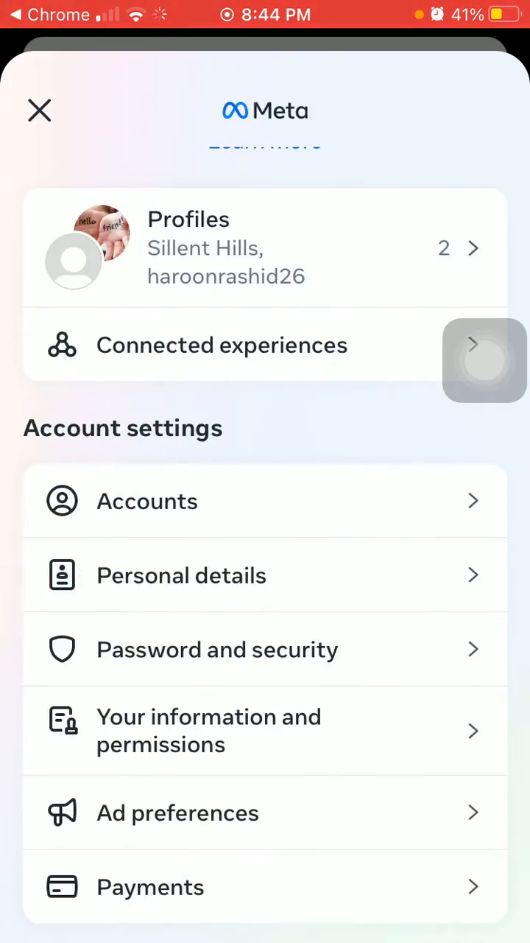
- Close Accounts Centre, then force-close the Chrome and Instagram cards from the app switcher
click(19, 62)
click(484, 360)
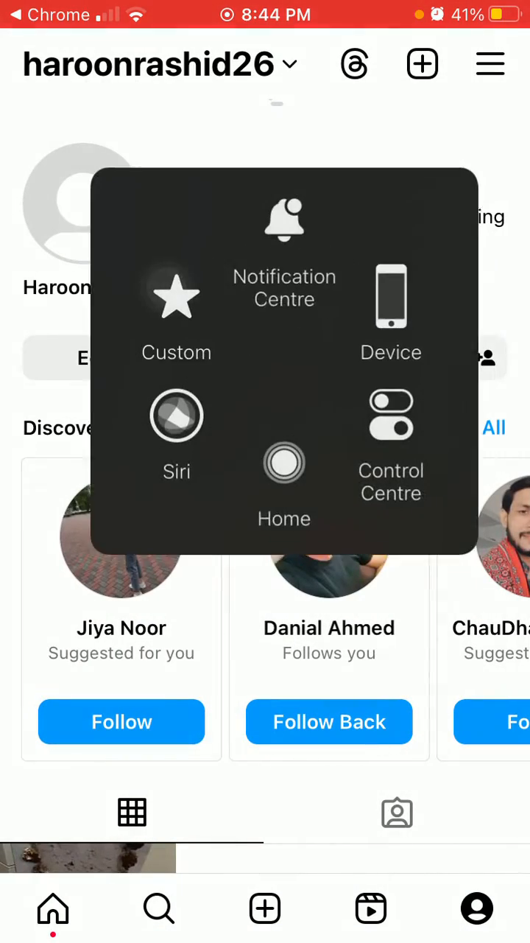
click(265, 663)
click(484, 360)
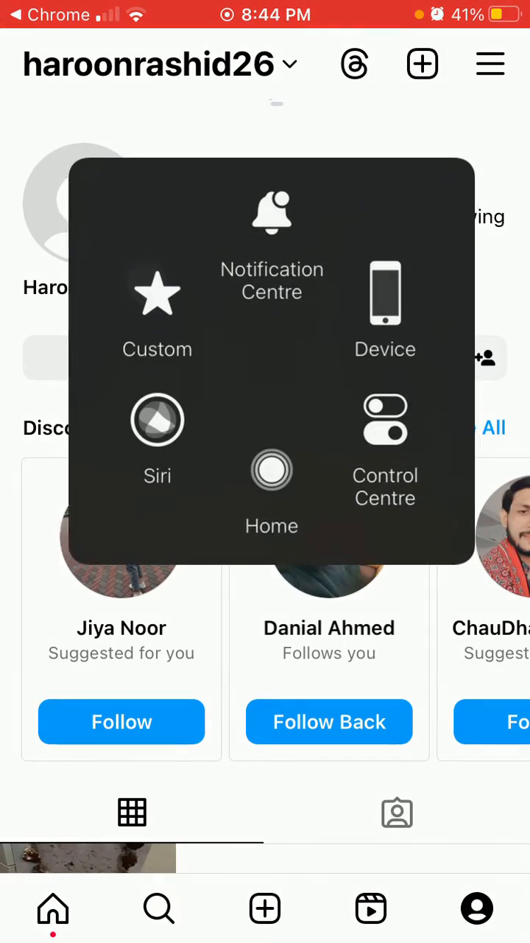
double_click(265, 475)
drag(397, 442, 397, 74)
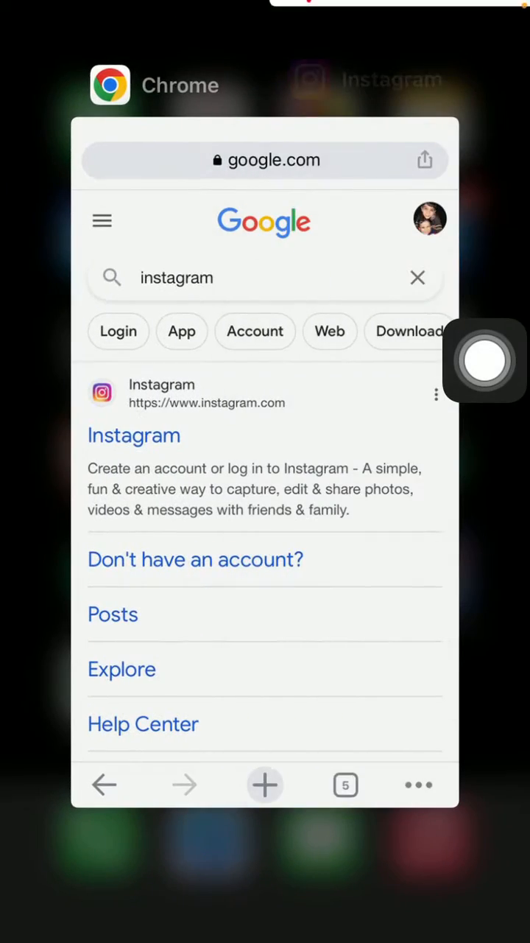
drag(265, 442, 265, 73)
- Long-press the App Store icon and choose the Updates quick action
drag(453, 486, 484, 722)
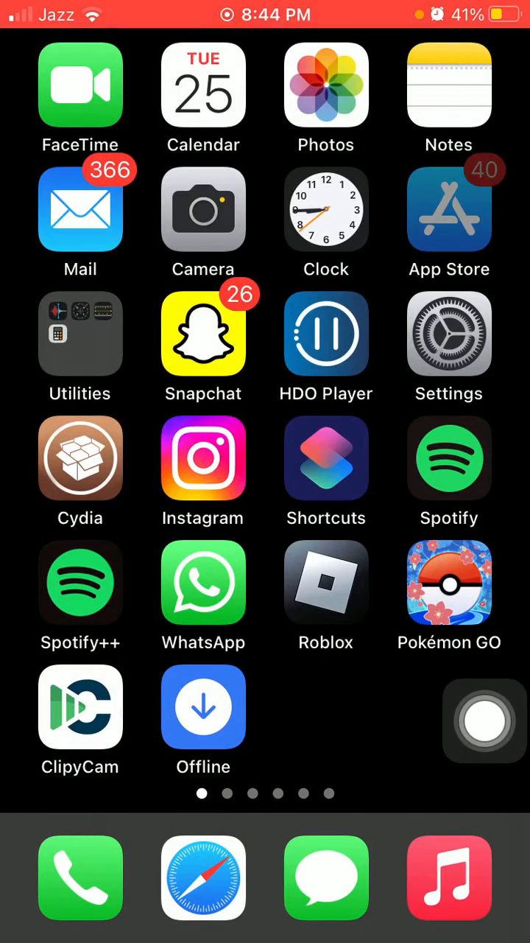
click(450, 210)
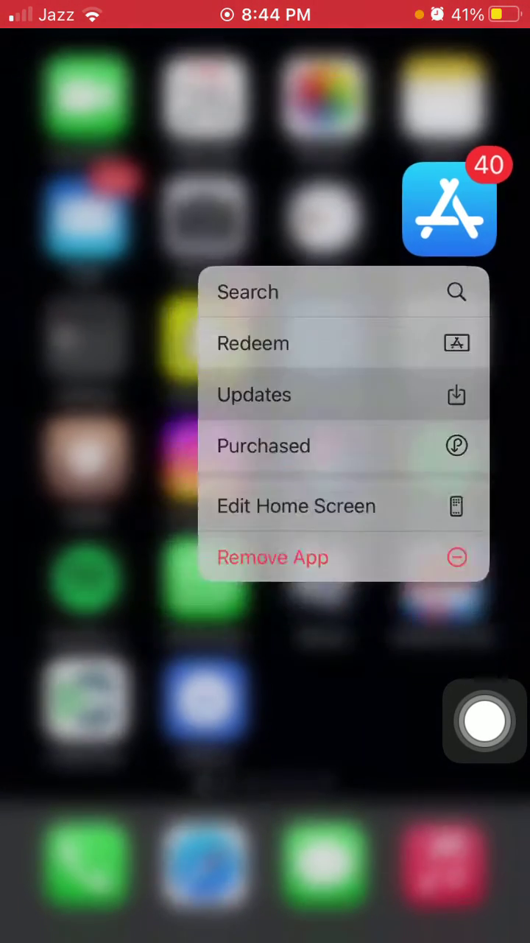
drag(449, 210, 427, 243)
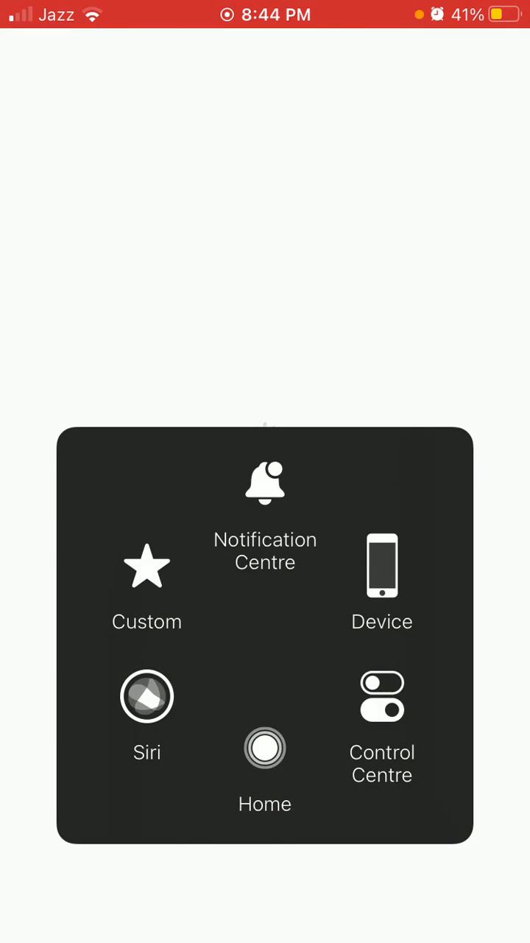
- From the home screen, go to Settings > General > Software Update to check for updates
double_click(263, 747)
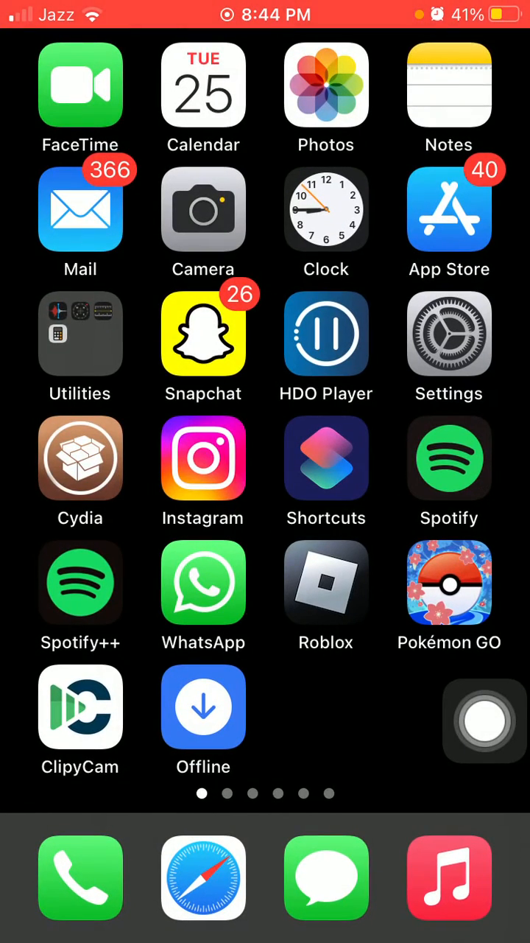
click(449, 333)
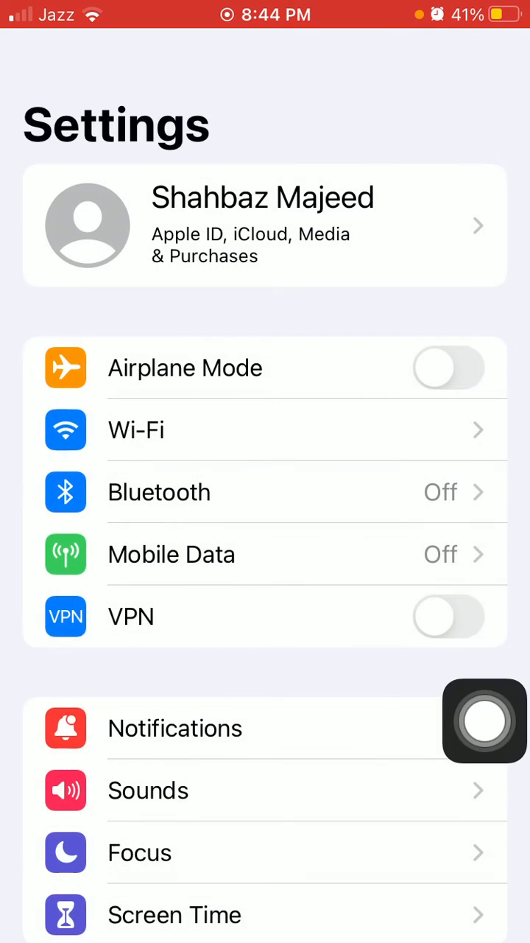
drag(265, 736, 265, 221)
click(265, 456)
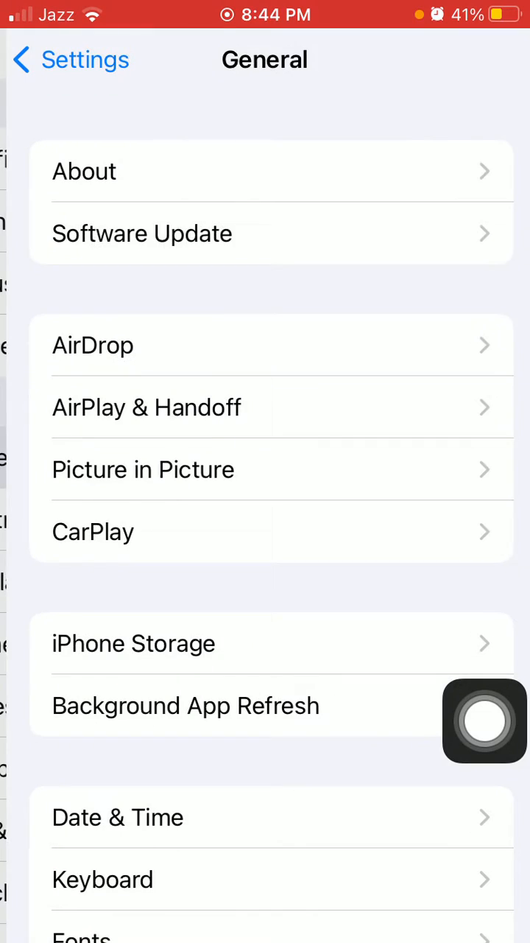
click(265, 233)
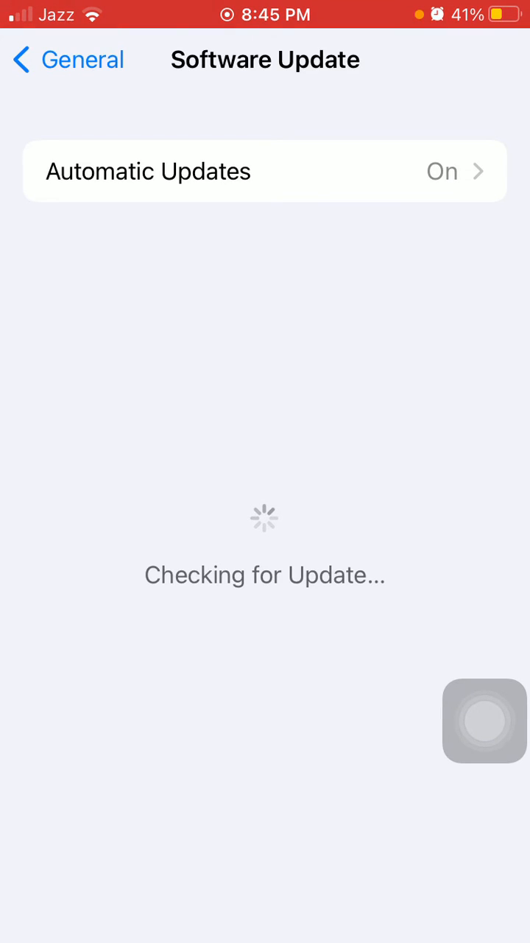
- Return to the home screen via the AssistiveTouch Home shortcut
click(484, 720)
click(265, 748)
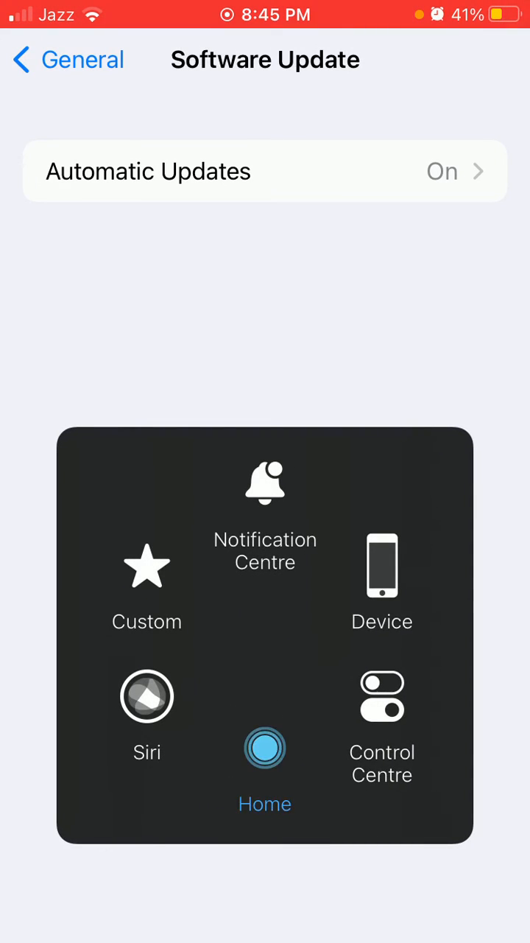